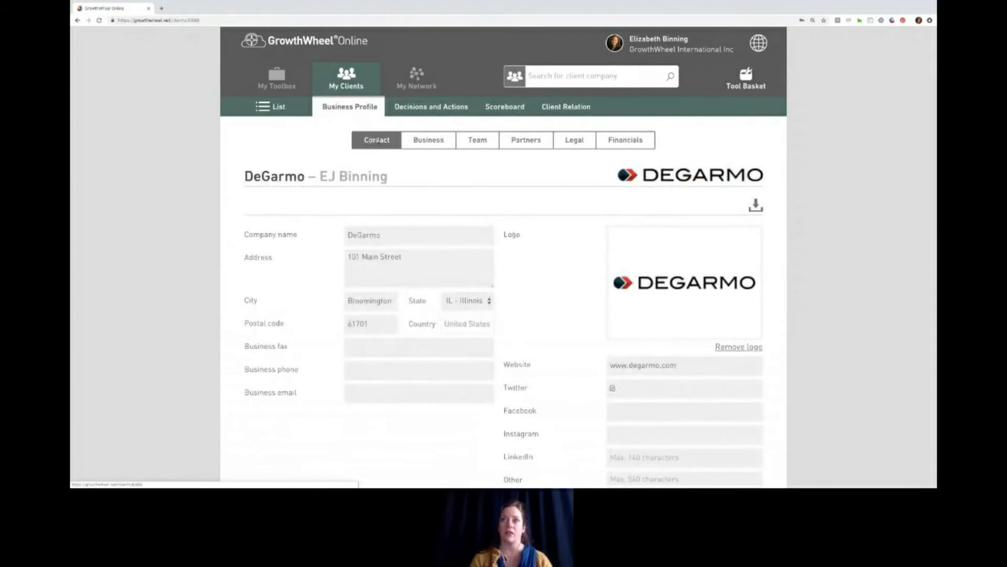
Open the "Scalability and path to growth" entry in the business section of DeGarmo's profile
{"action": "left_click", "coordinate": [427, 142]}
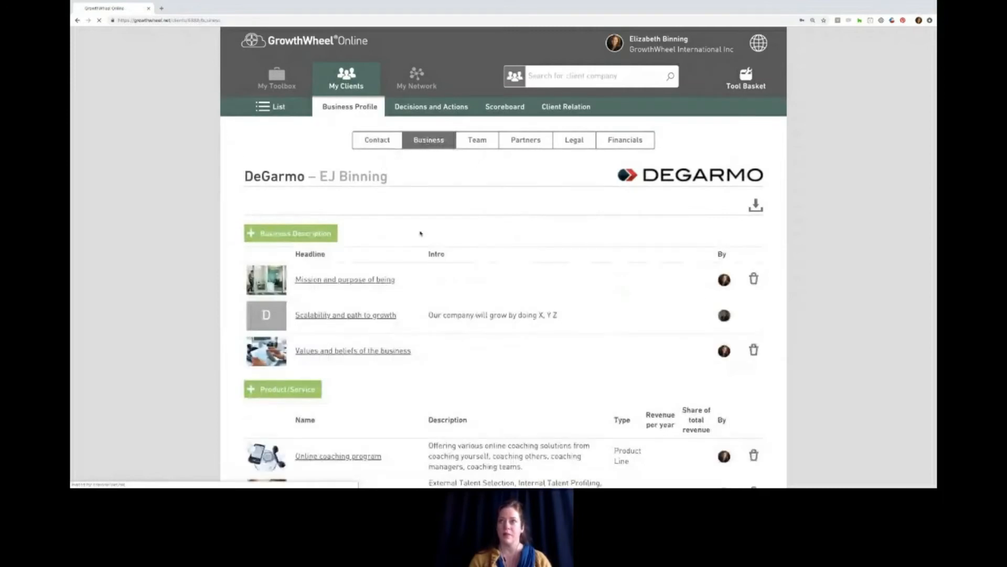
{"action": "scroll", "coordinate": [420, 284], "scroll_direction": "down", "scroll_amount": 2}
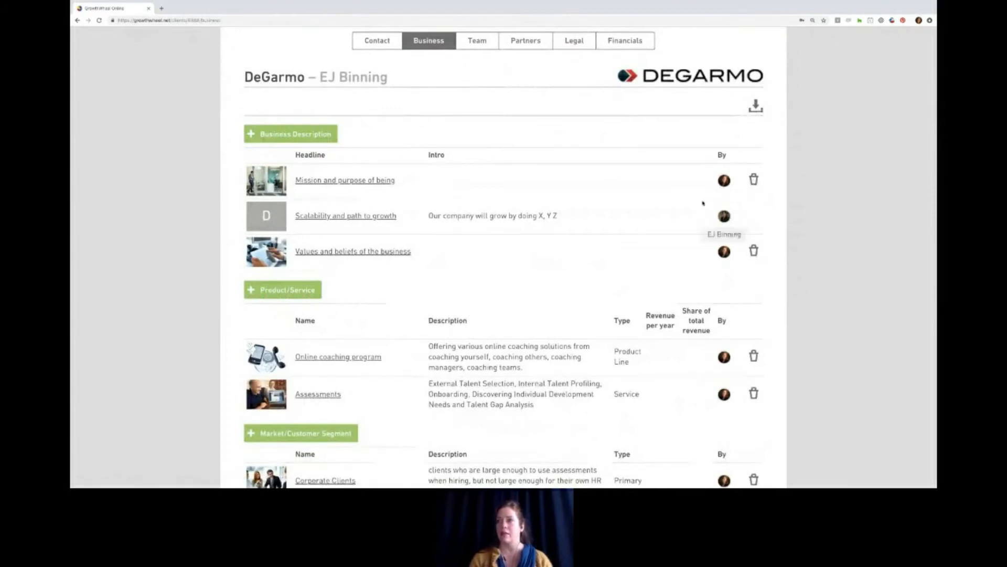
{"action": "left_click", "coordinate": [322, 216]}
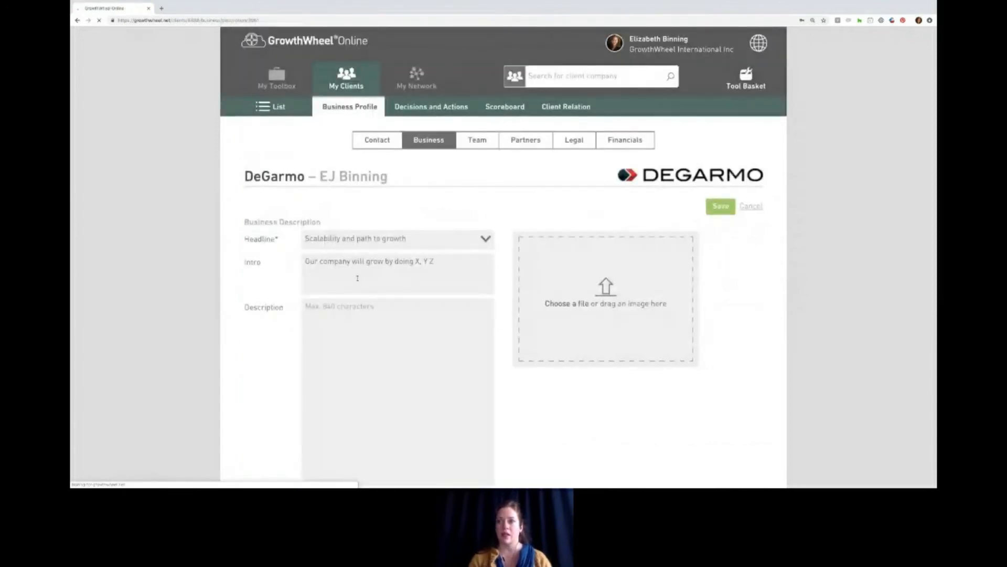
Add the description "Add more info here." to the scalability entry and save it
{"action": "left_click", "coordinate": [357, 278]}
{"action": "scroll", "coordinate": [427, 269], "scroll_direction": "down", "scroll_amount": 1}
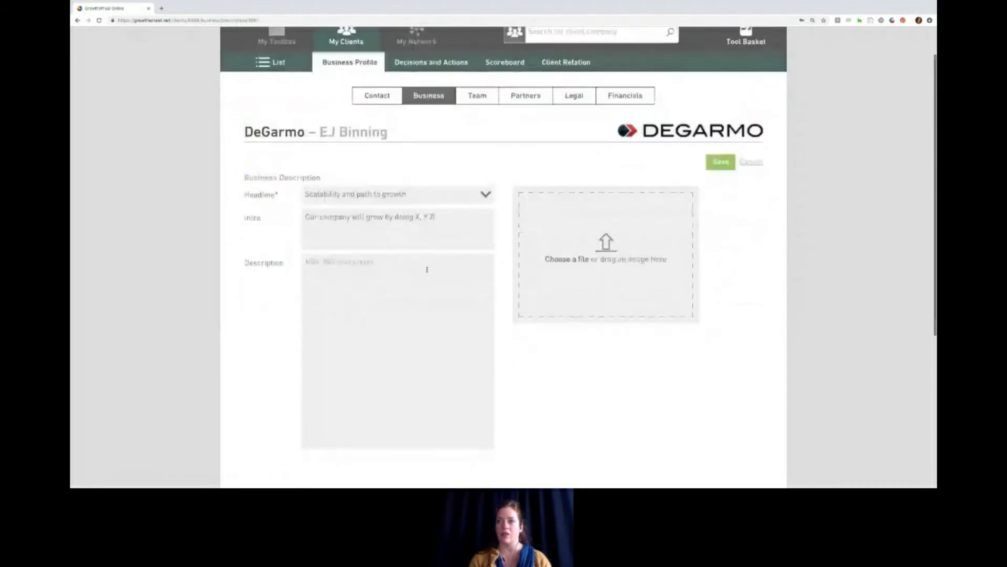
{"action": "left_click", "coordinate": [411, 268]}
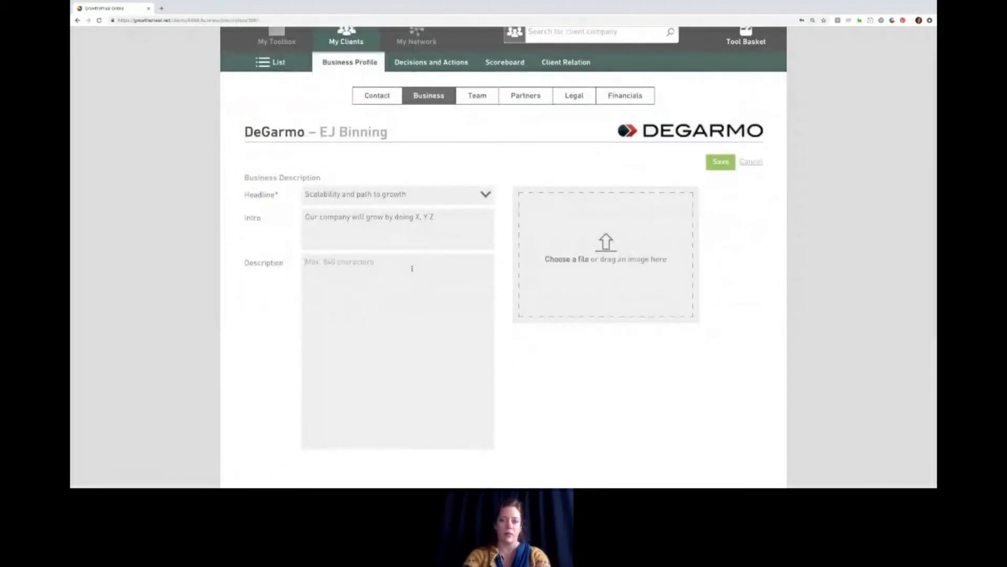
{"action": "type", "text": "Add more info here."}
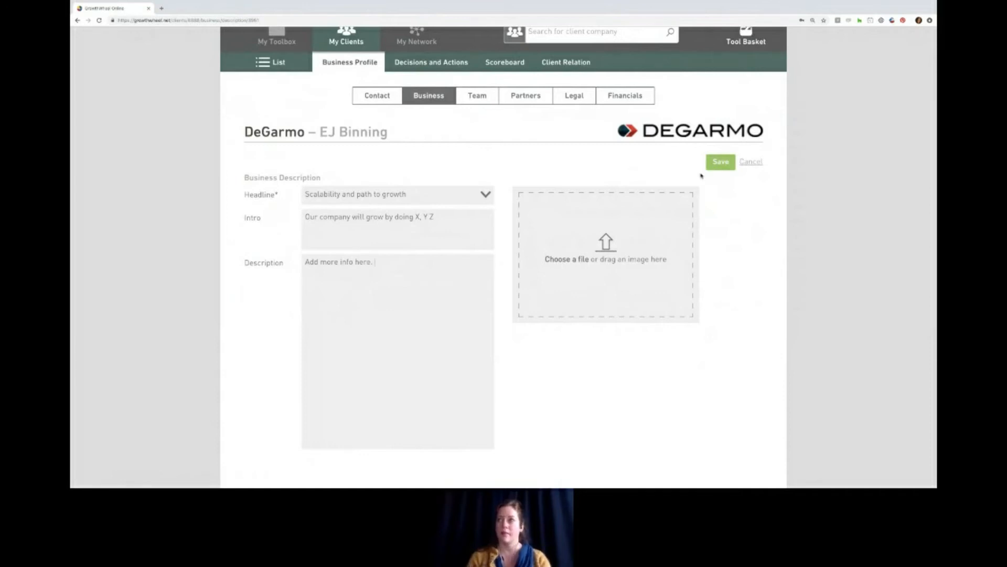
{"action": "left_click", "coordinate": [722, 165]}
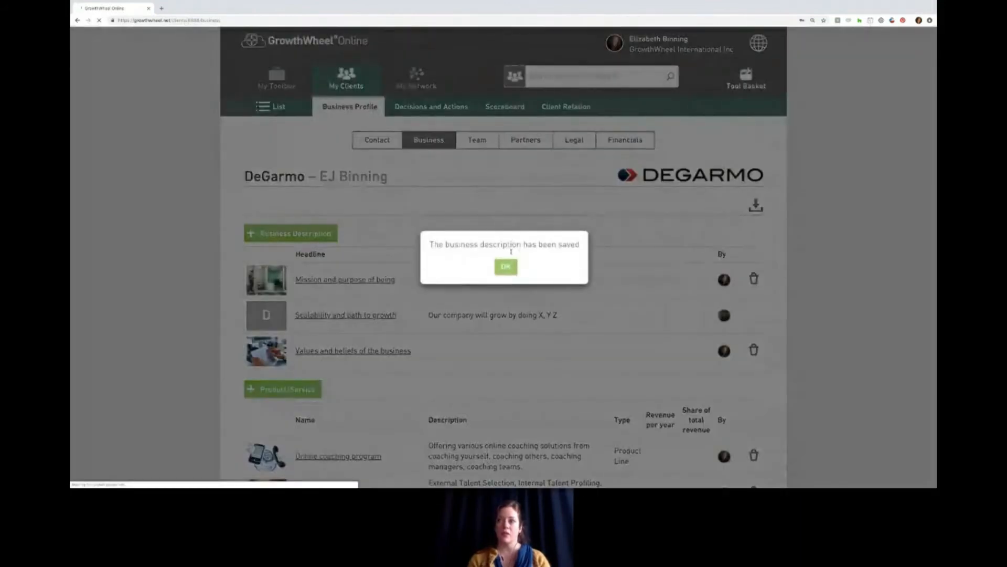
{"action": "left_click", "coordinate": [504, 268]}
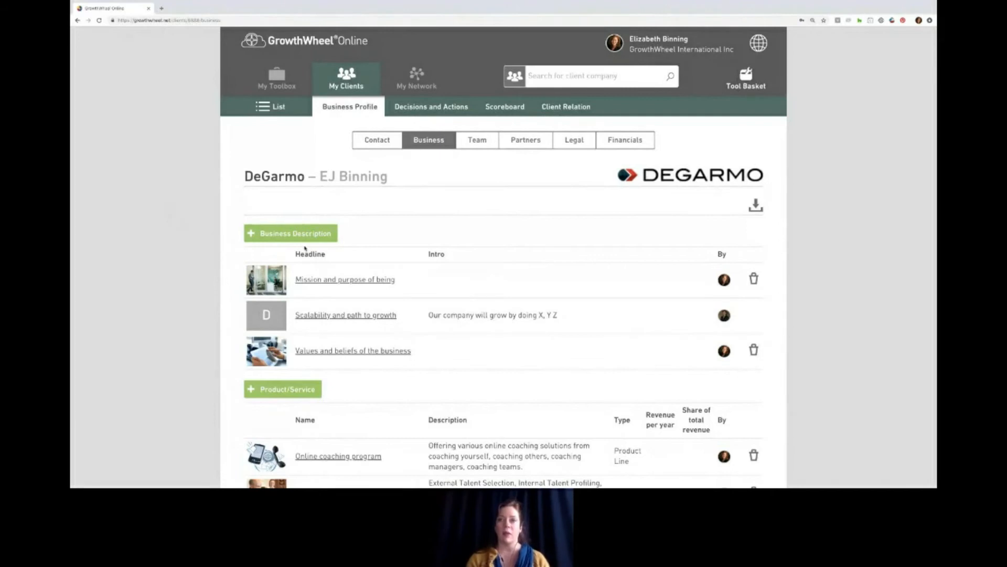
Examine the type options for a new market/customer segment and discard the blank entry
{"action": "scroll", "coordinate": [308, 247], "scroll_direction": "down", "scroll_amount": 3}
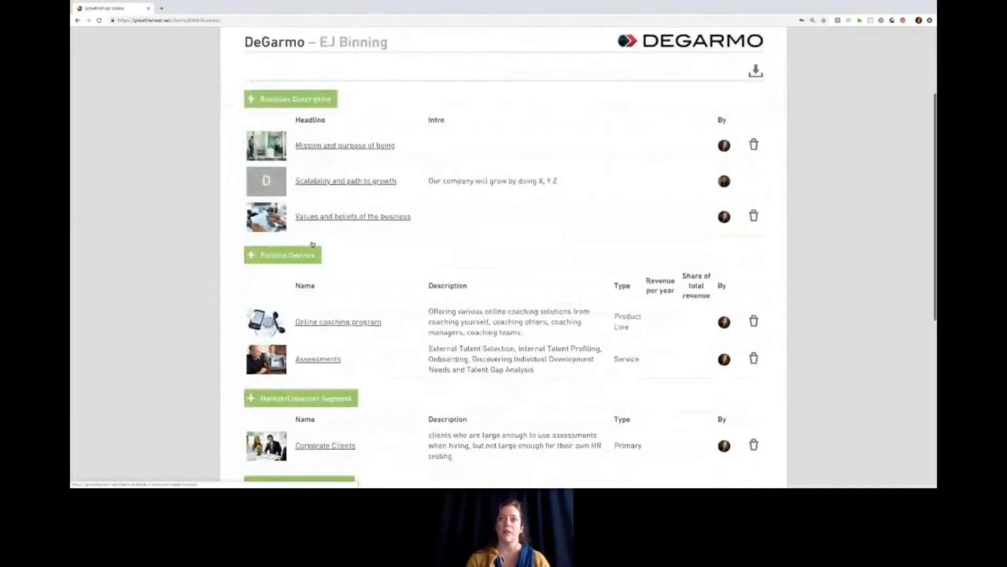
{"action": "scroll", "coordinate": [312, 245], "scroll_direction": "down", "scroll_amount": 5}
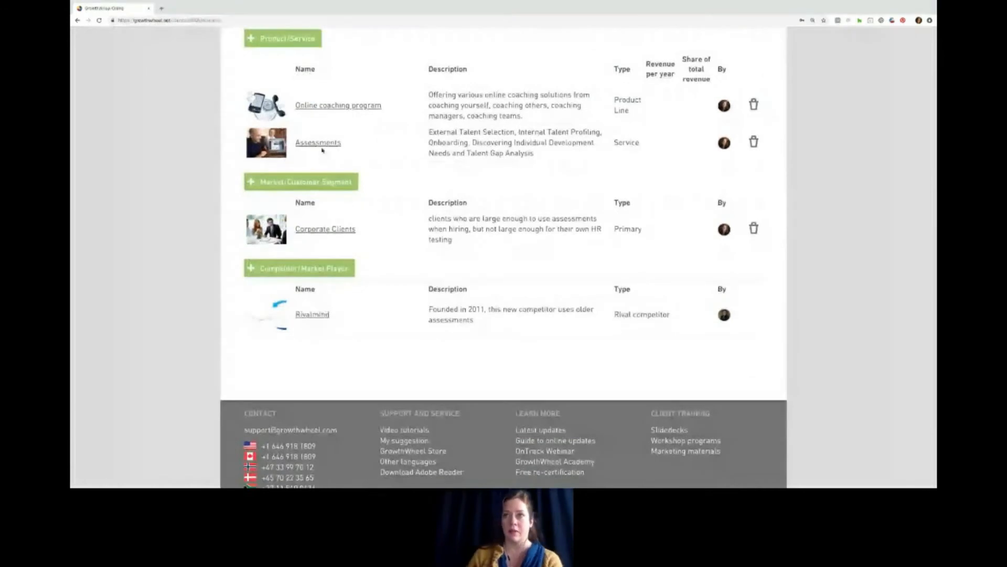
{"action": "left_click", "coordinate": [316, 183]}
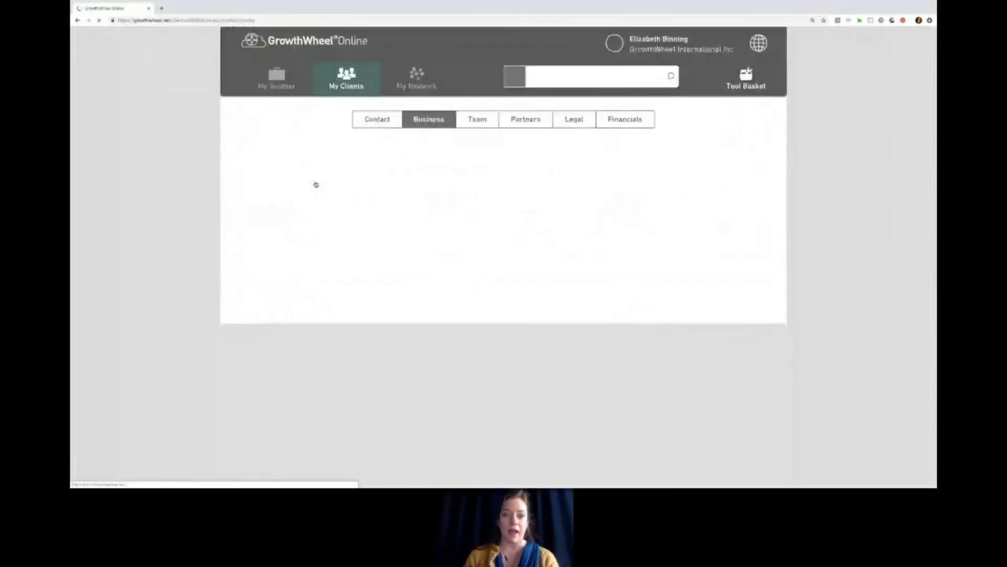
{"action": "scroll", "coordinate": [387, 184], "scroll_direction": "down", "scroll_amount": 2}
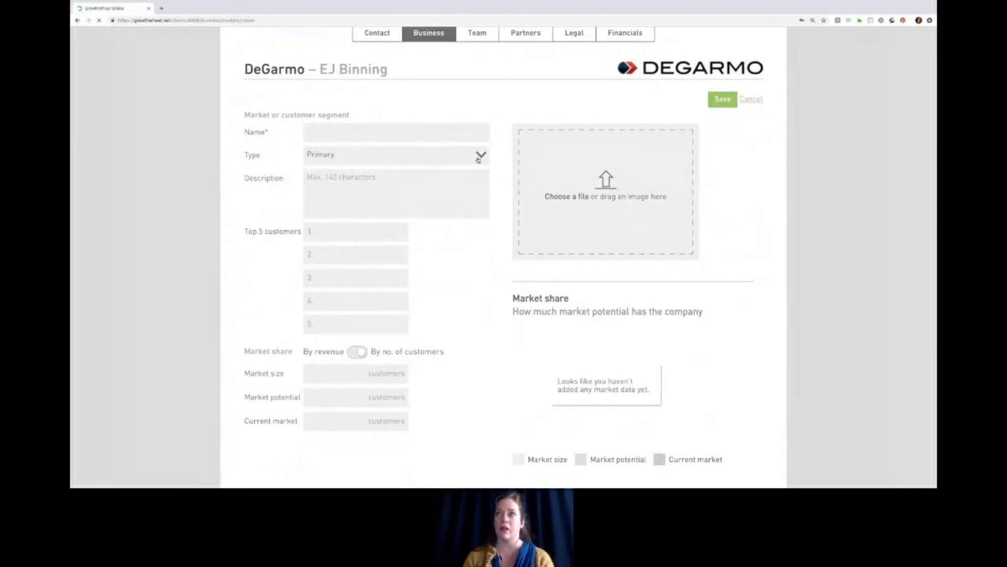
{"action": "left_click", "coordinate": [478, 158]}
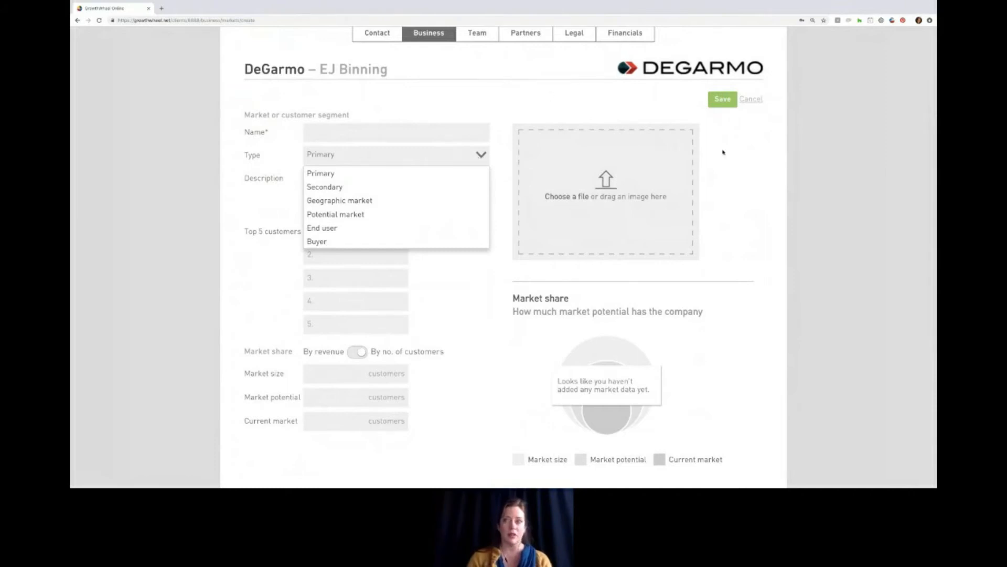
{"action": "left_click", "coordinate": [752, 100]}
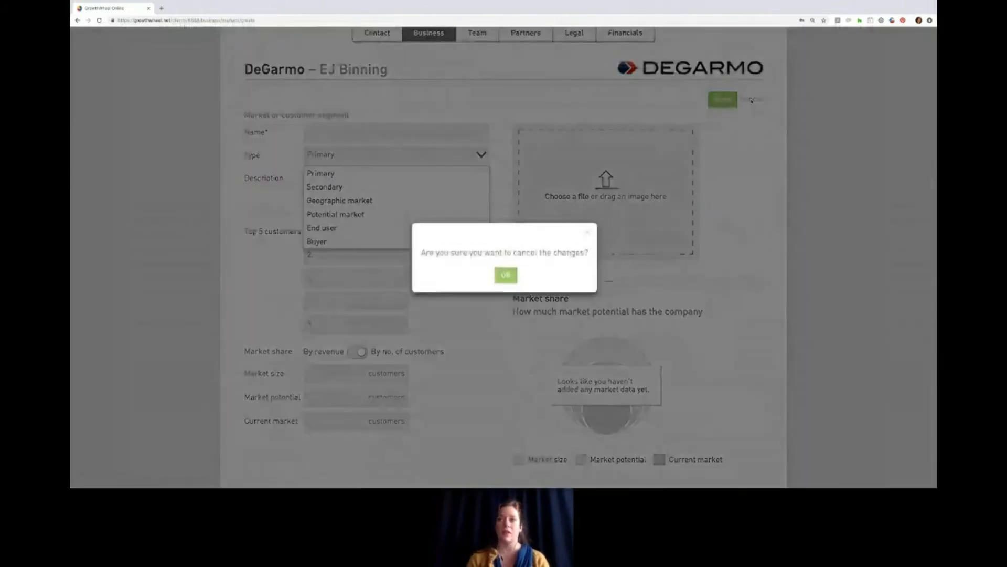
{"action": "left_click", "coordinate": [506, 274]}
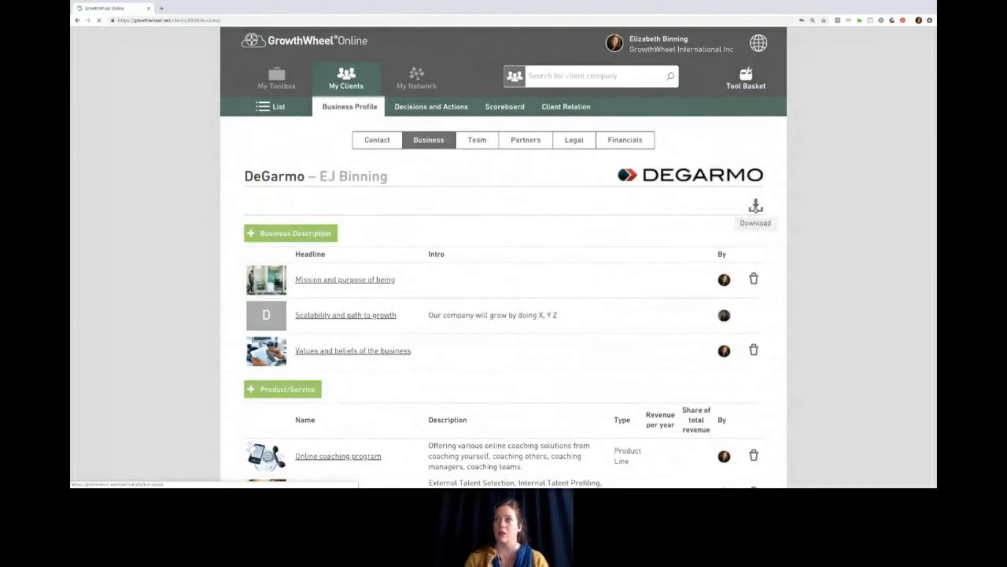
Download the full business profile and check the description text under "Scalability and path to growth"
{"action": "left_click", "coordinate": [755, 206]}
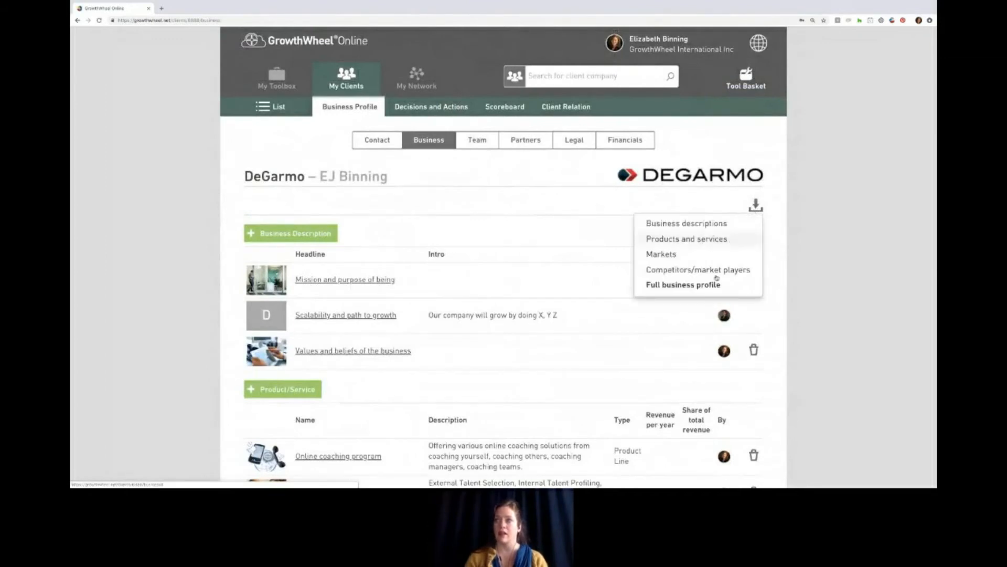
{"action": "left_click", "coordinate": [696, 285]}
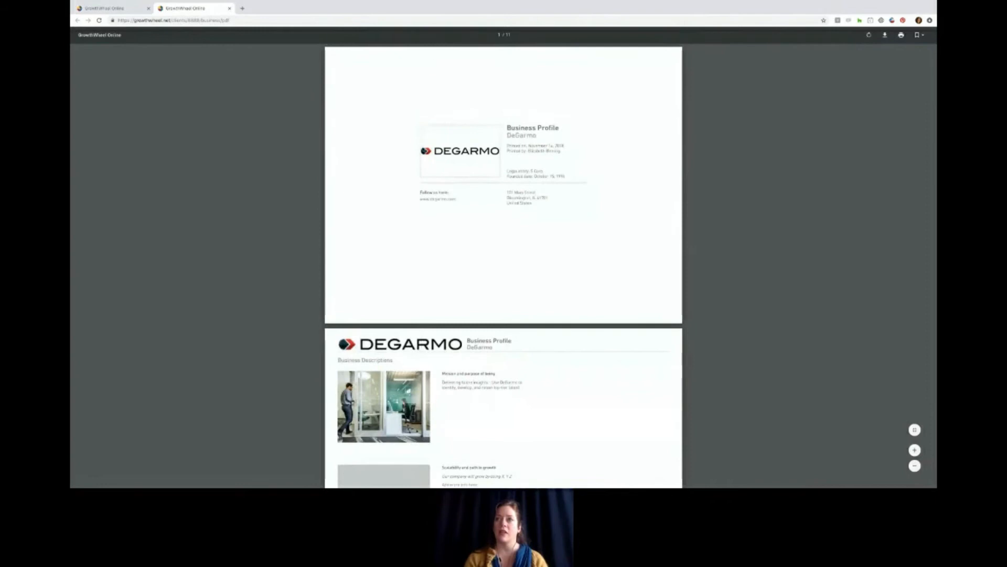
{"action": "scroll", "coordinate": [423, 149], "scroll_direction": "down", "scroll_amount": 1}
{"action": "scroll", "coordinate": [423, 149], "scroll_direction": "down", "scroll_amount": 2}
{"action": "scroll", "coordinate": [490, 275], "scroll_direction": "down", "scroll_amount": 1}
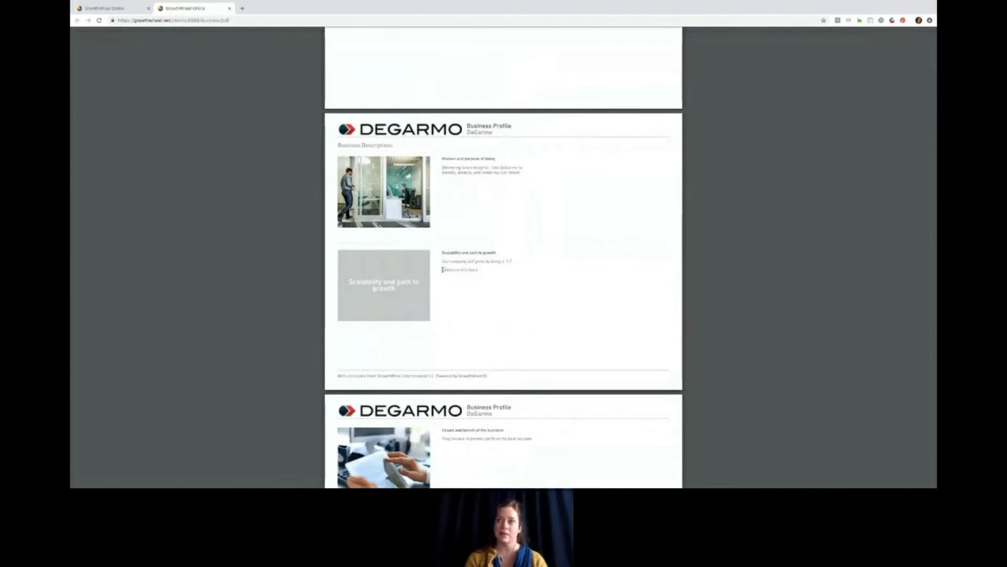
{"action": "left_click_drag", "start_coordinate": [442, 270], "coordinate": [480, 270]}
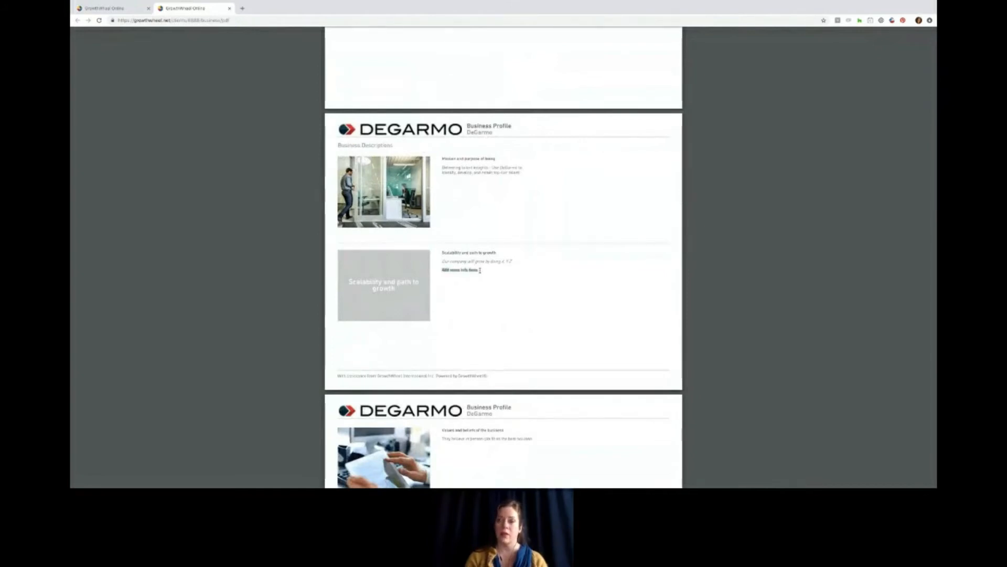
{"action": "left_click", "coordinate": [462, 308]}
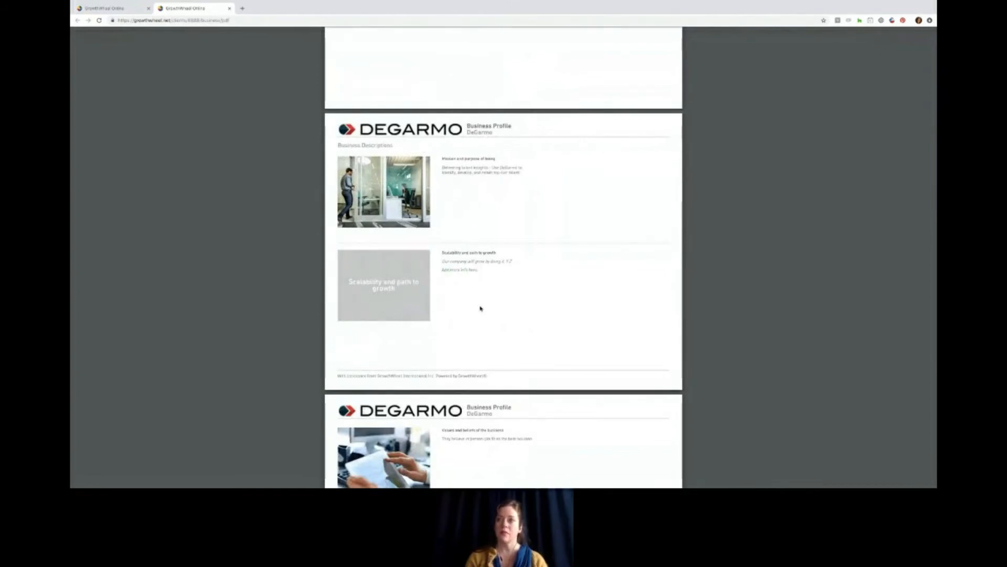
Review the remaining profile pages, from products, markets and team to partners and financial charts, and return to the cover page
{"action": "scroll", "coordinate": [480, 308], "scroll_direction": "down", "scroll_amount": 6}
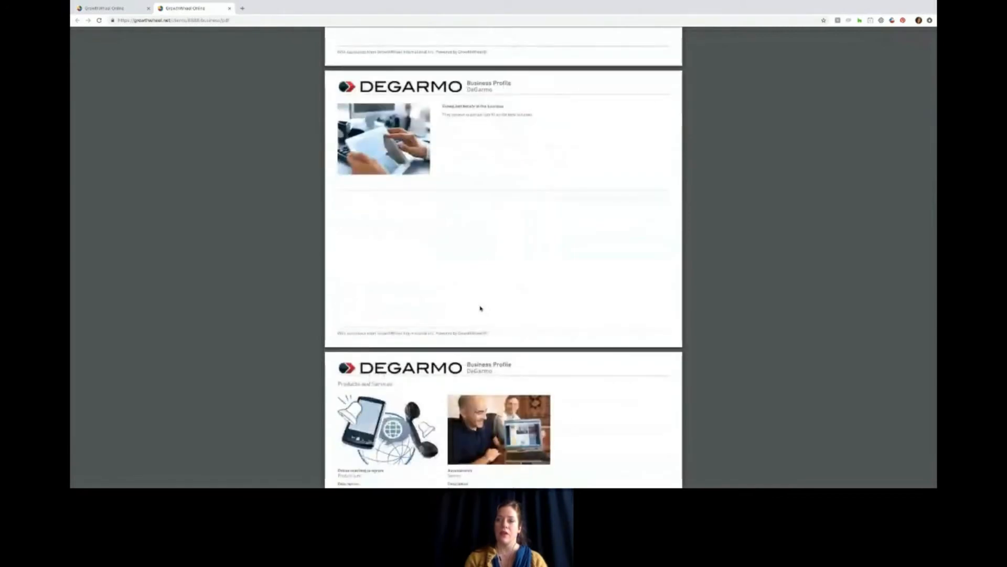
{"action": "scroll", "coordinate": [480, 309], "scroll_direction": "down", "scroll_amount": 4}
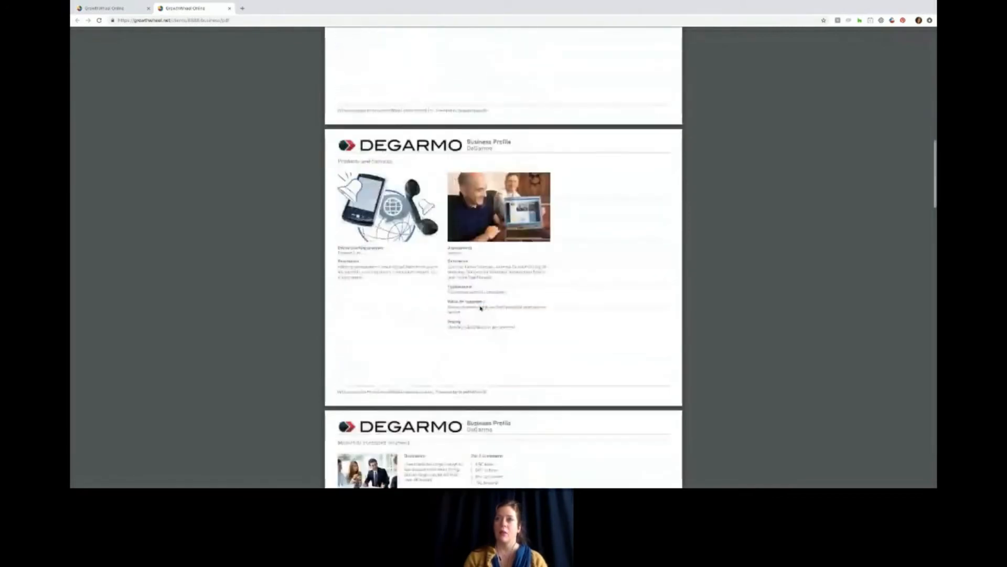
{"action": "scroll", "coordinate": [480, 308], "scroll_direction": "down", "scroll_amount": 13}
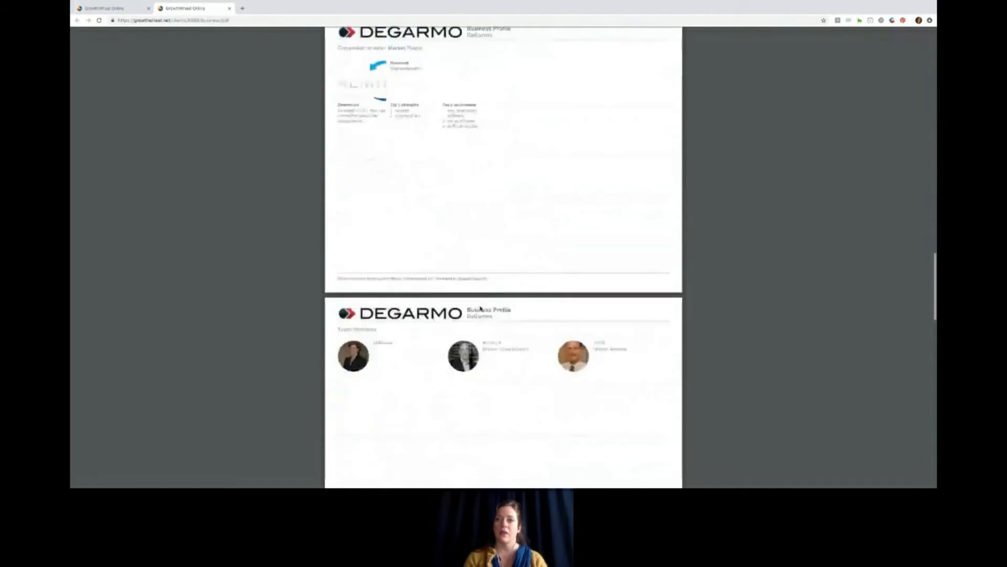
{"action": "scroll", "coordinate": [480, 308], "scroll_direction": "down", "scroll_amount": 9}
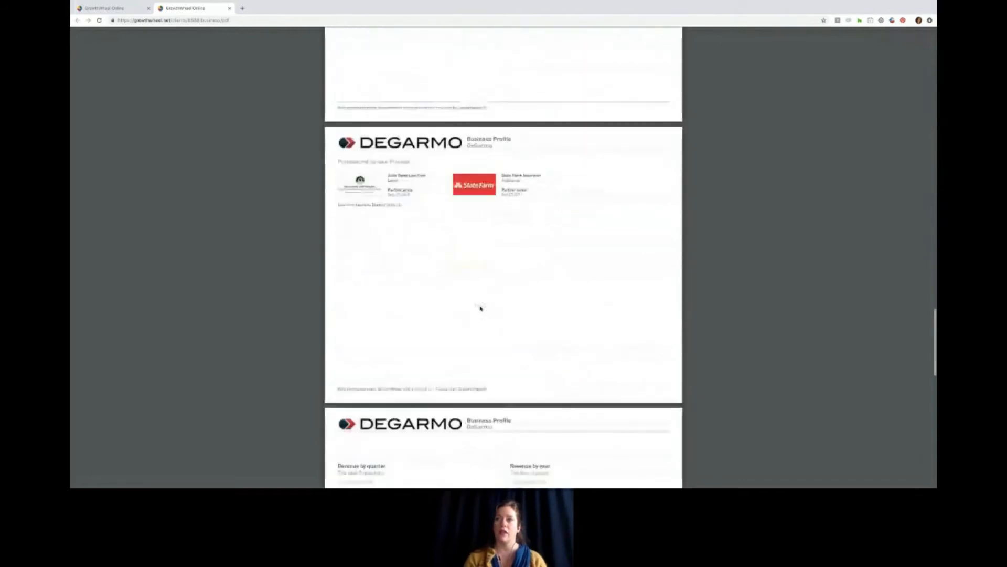
{"action": "scroll", "coordinate": [480, 308], "scroll_direction": "down", "scroll_amount": 1}
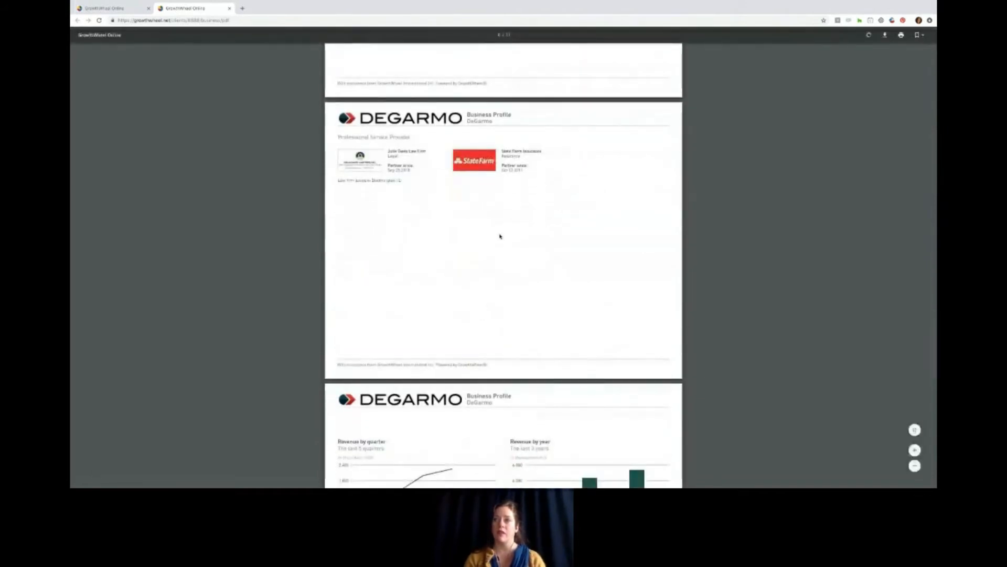
{"action": "scroll", "coordinate": [500, 236], "scroll_direction": "down", "scroll_amount": 4}
{"action": "scroll", "coordinate": [500, 236], "scroll_direction": "down", "scroll_amount": 2}
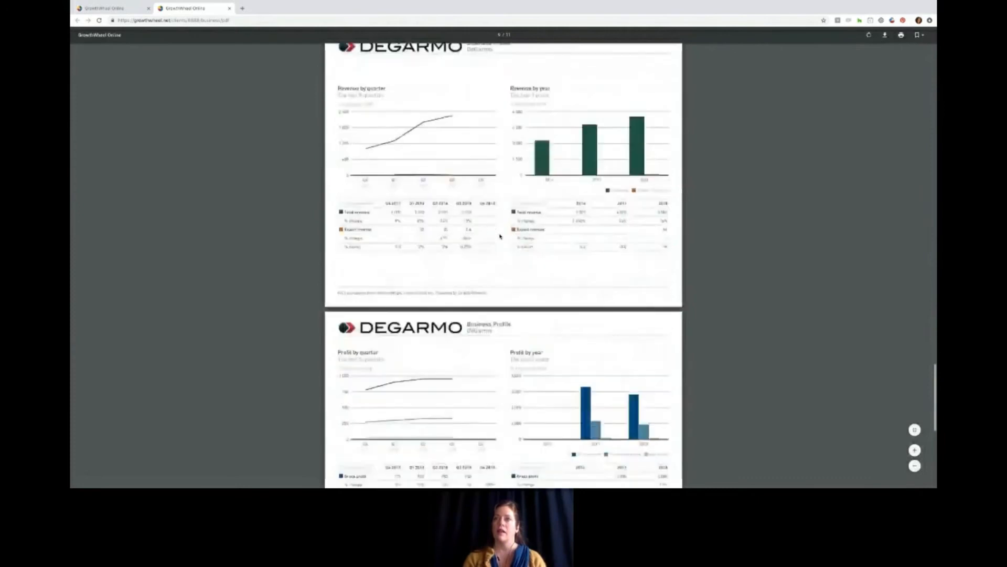
{"action": "scroll", "coordinate": [500, 236], "scroll_direction": "down", "scroll_amount": 3}
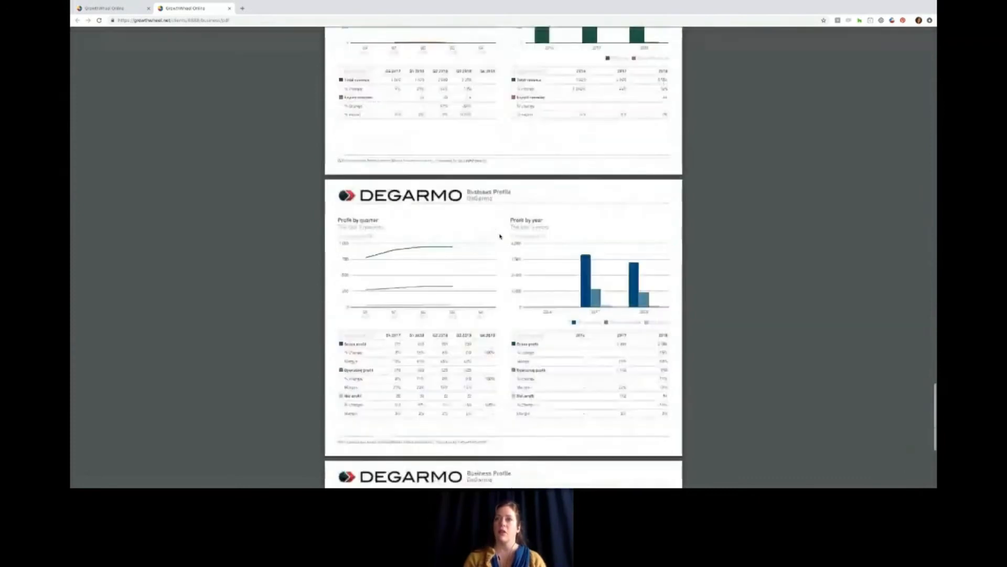
{"action": "scroll", "coordinate": [500, 237], "scroll_direction": "down", "scroll_amount": 3}
{"action": "scroll", "coordinate": [500, 236], "scroll_direction": "down", "scroll_amount": 2}
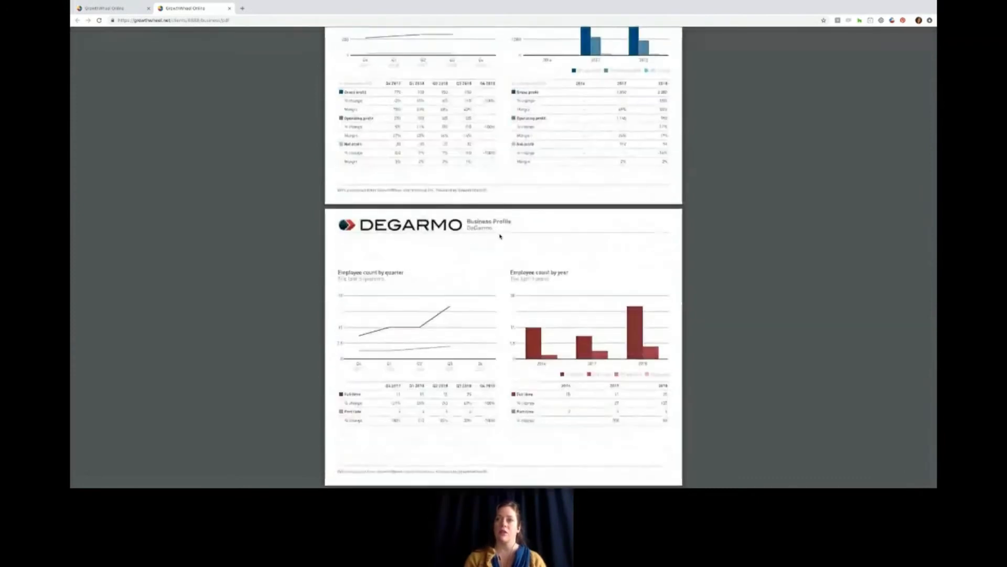
{"action": "scroll", "coordinate": [500, 236], "scroll_direction": "up", "scroll_amount": 10}
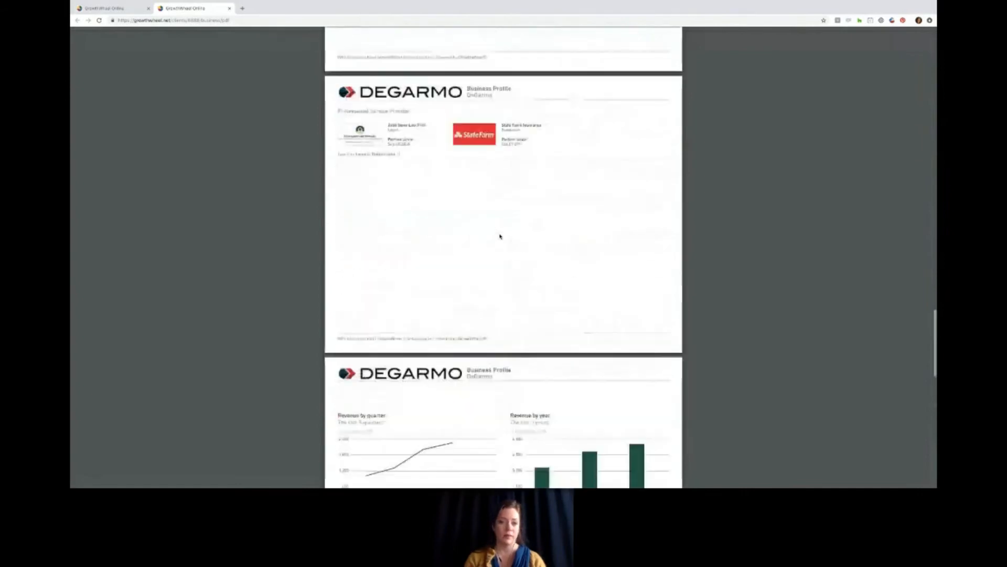
{"action": "scroll", "coordinate": [500, 236], "scroll_direction": "up", "scroll_amount": 15}
{"action": "scroll", "coordinate": [500, 236], "scroll_direction": "up", "scroll_amount": 5}
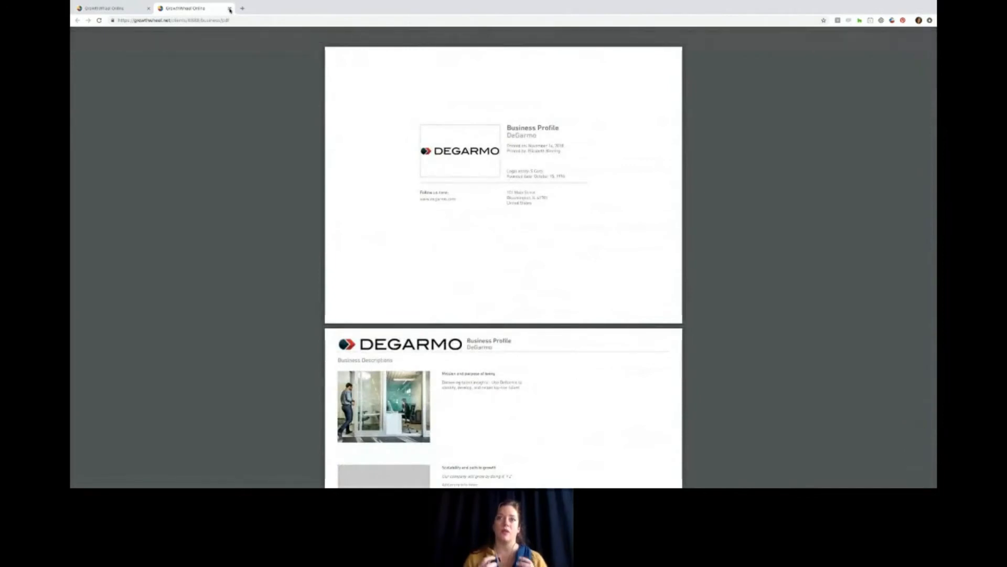
Close the business profile PDF and the browser window
{"action": "left_click", "coordinate": [229, 8]}
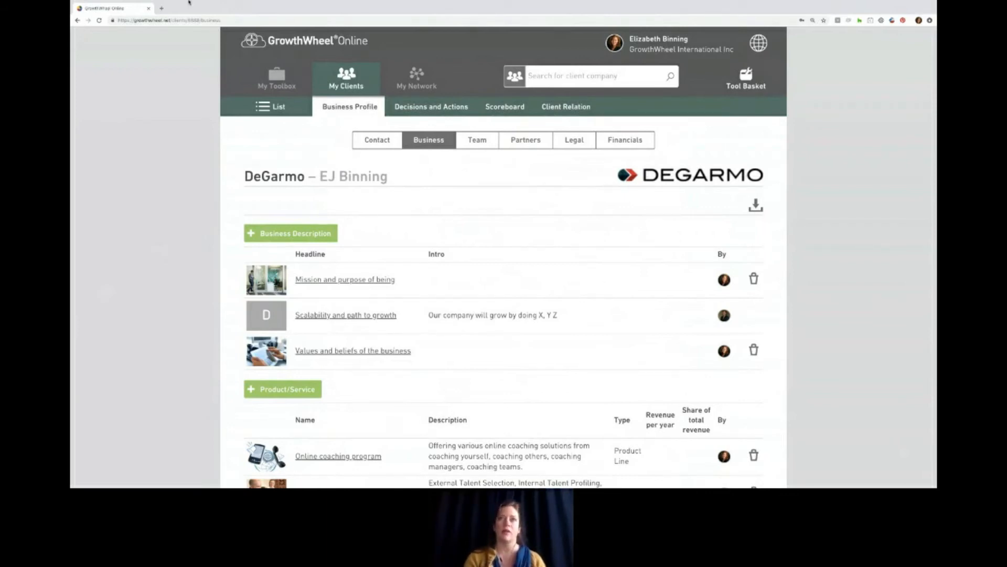
{"action": "mouse_move", "coordinate": [189, 2]}
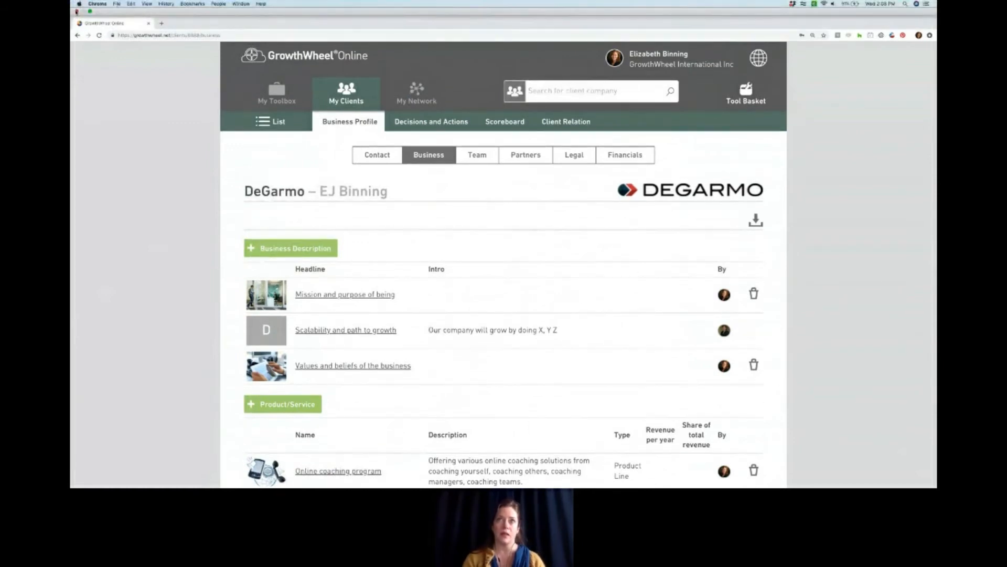
{"action": "left_click", "coordinate": [77, 11]}
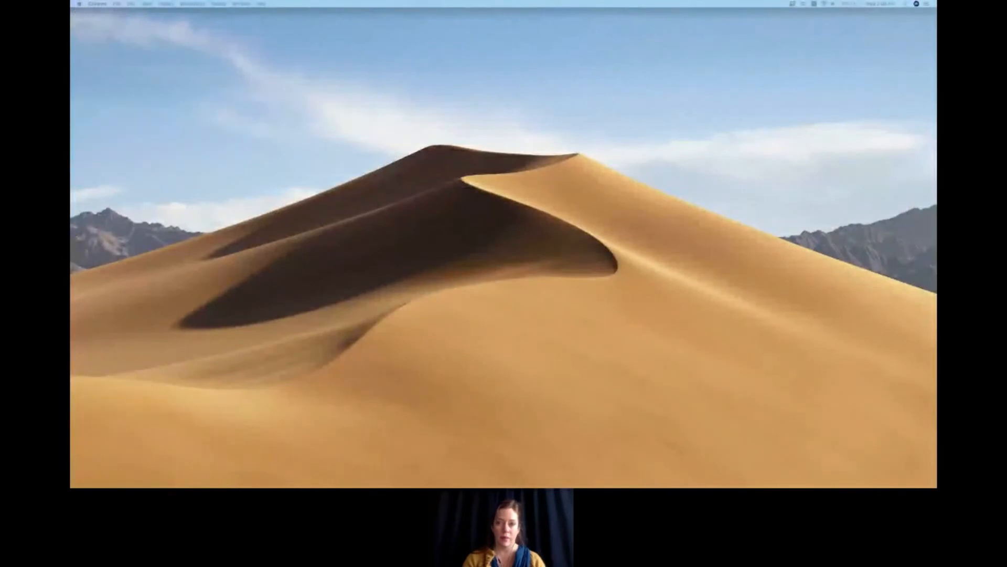